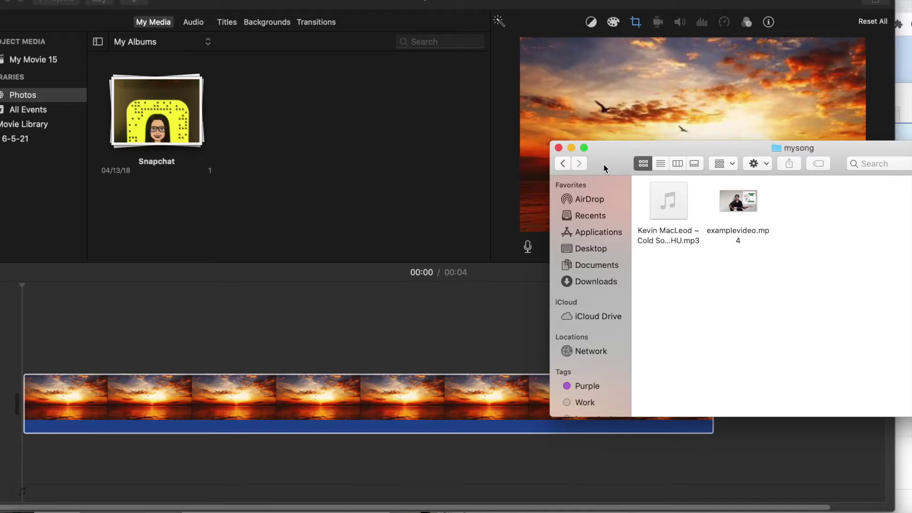
Drag the Cold Sober mp3 from the mysong folder into the timeline beneath the sunset clip.
drag(604, 163, 560, 166)
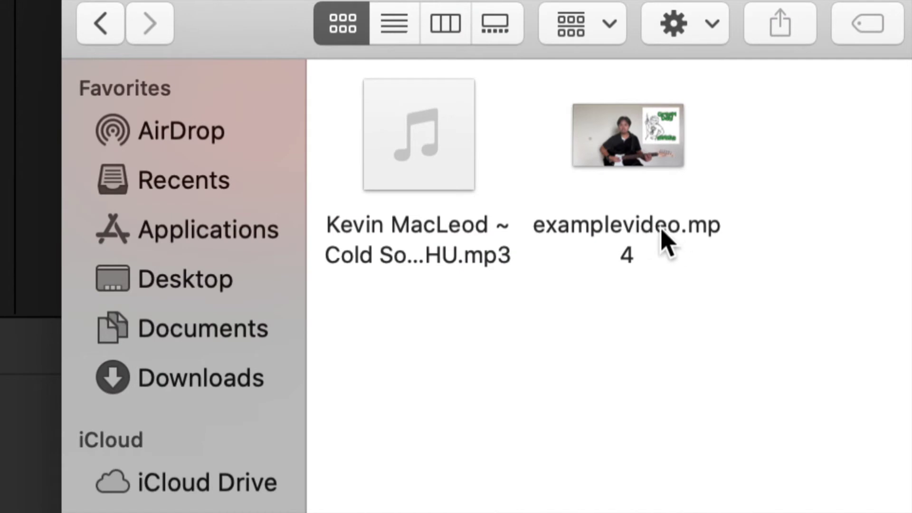
click(434, 243)
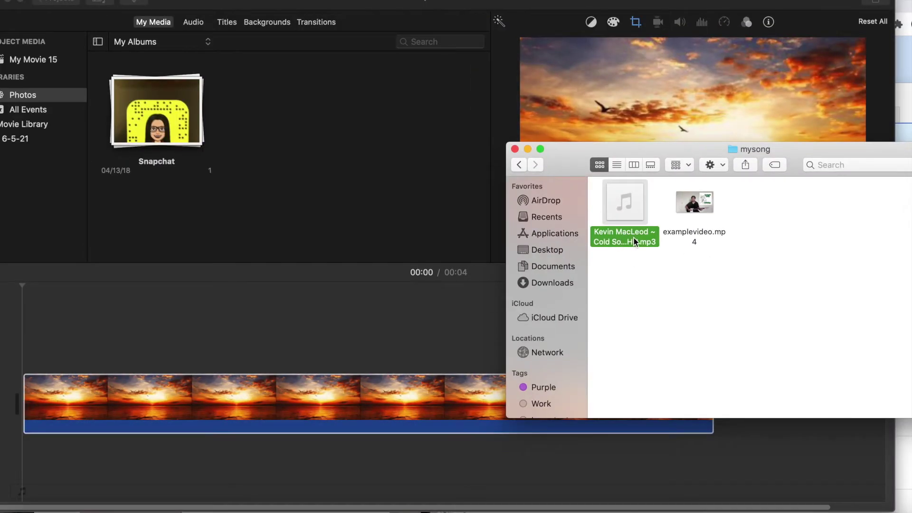
drag(634, 240, 33, 496)
click(81, 494)
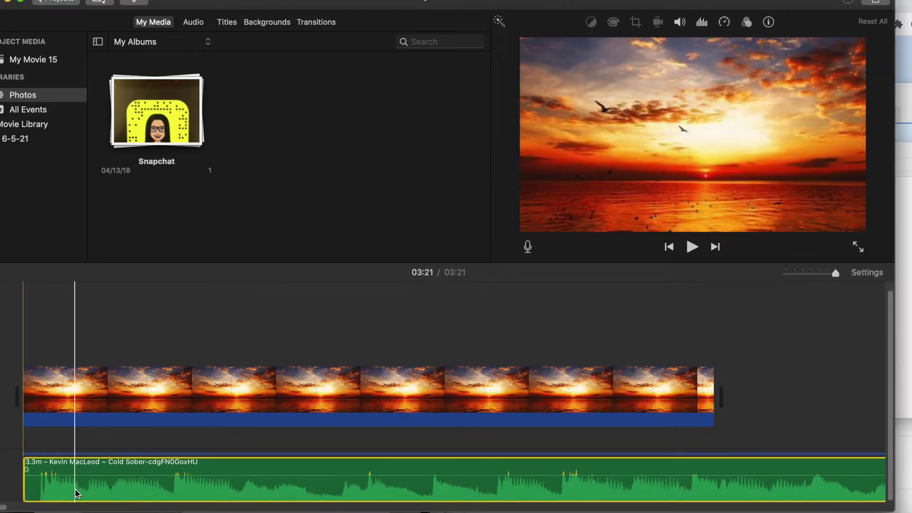
click(20, 335)
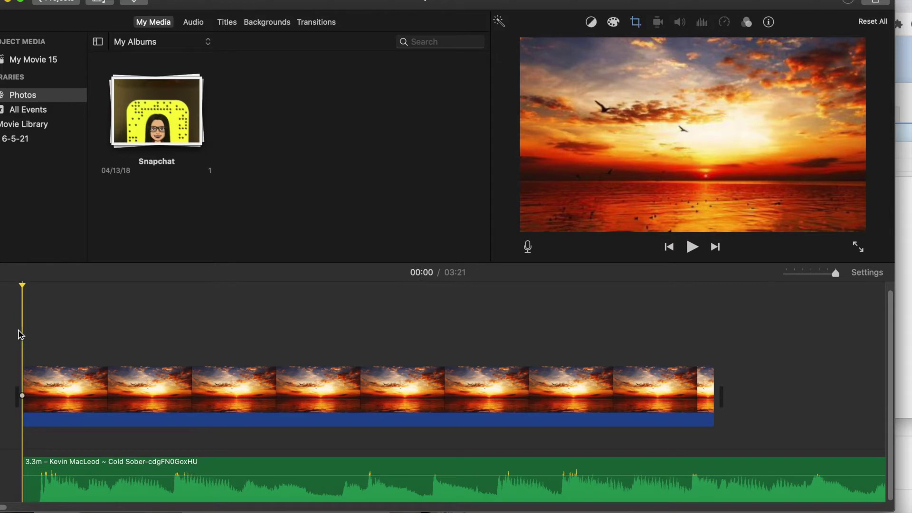
key(space)
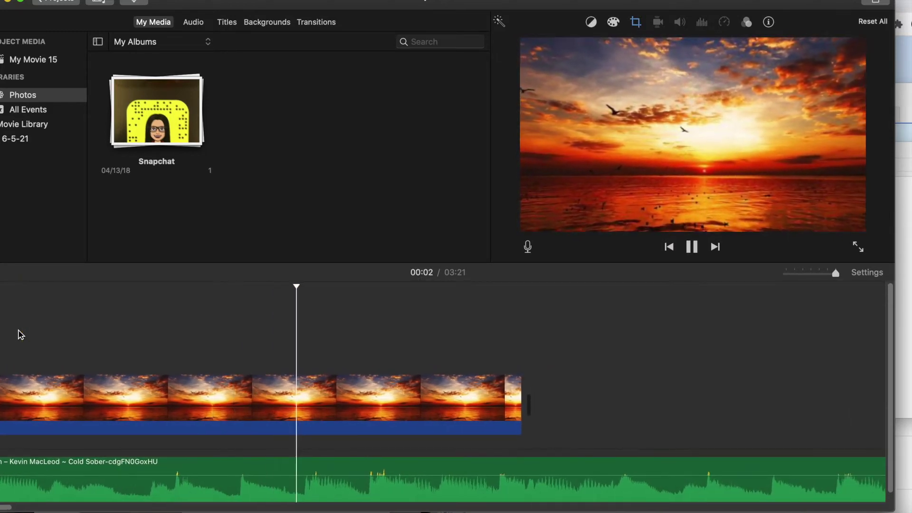
key(space)
drag(520, 403, 792, 389)
scroll(781, 473, left, 10)
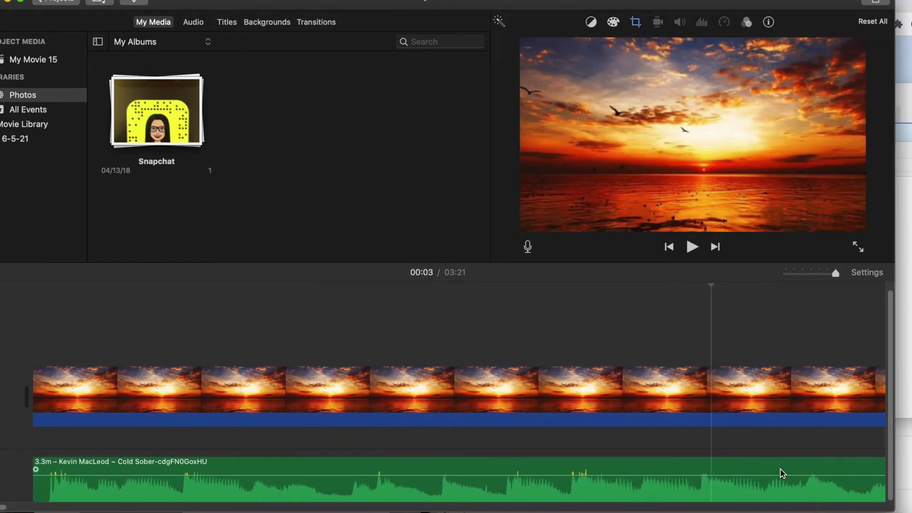
click(112, 468)
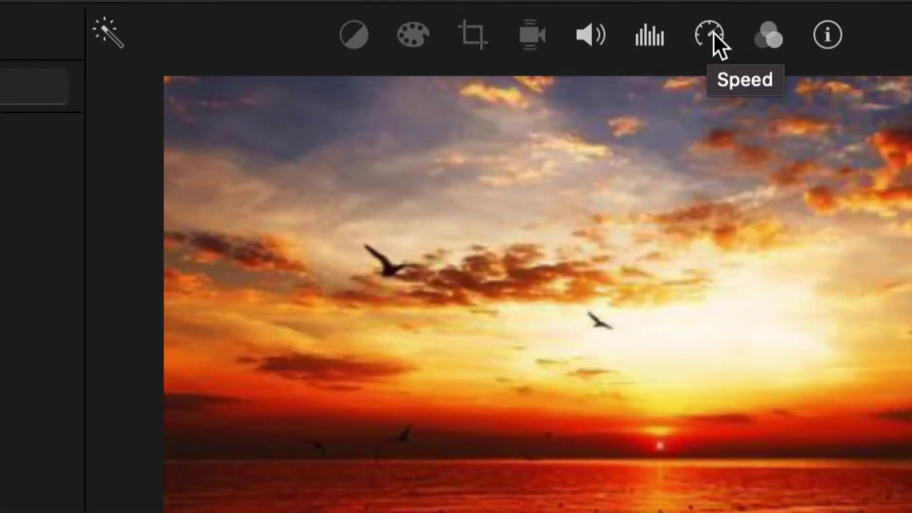
Apply the Slow speed preset to the Cold Sober music clip.
click(712, 33)
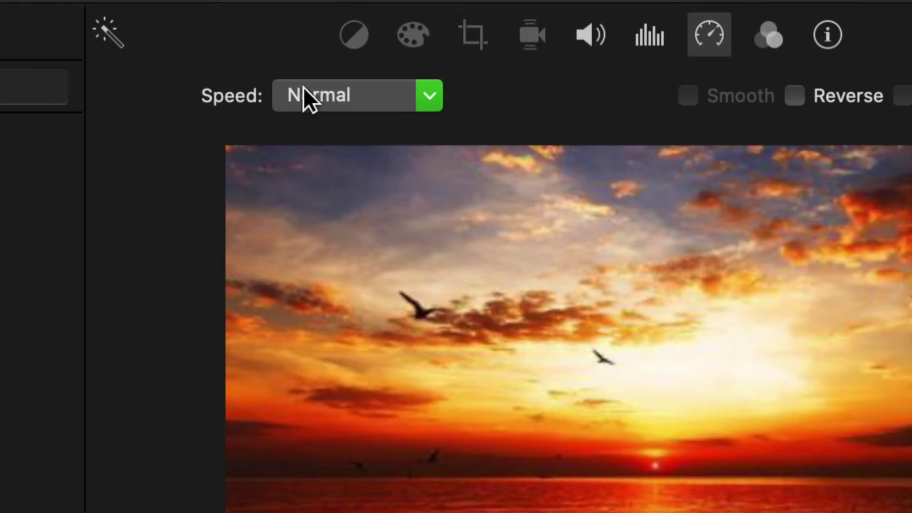
click(429, 96)
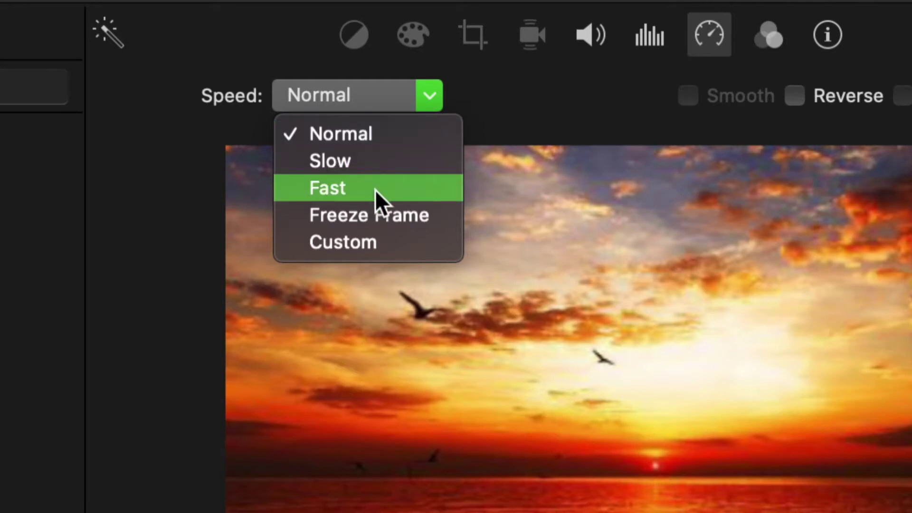
click(352, 167)
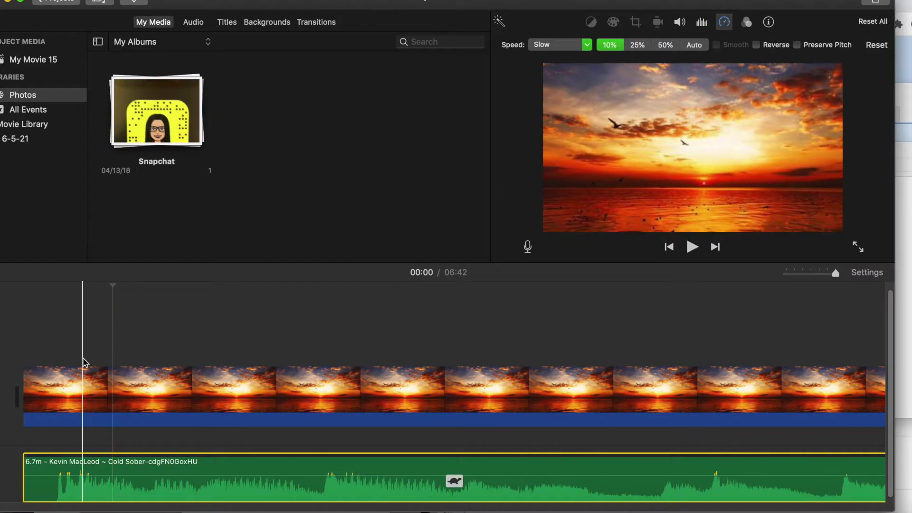
Preview the slowed music, then reselect the clip and bring up its speed settings.
click(64, 360)
key(space)
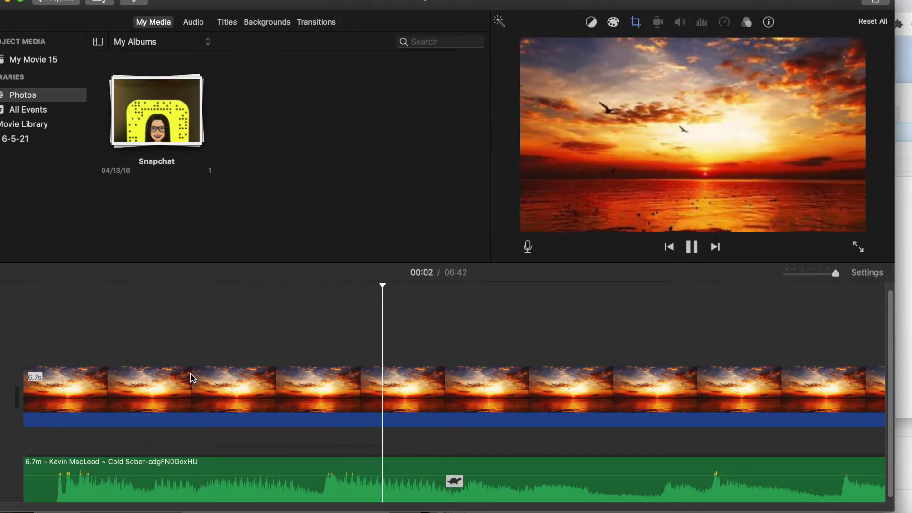
scroll(356, 402, right, 2)
key(space)
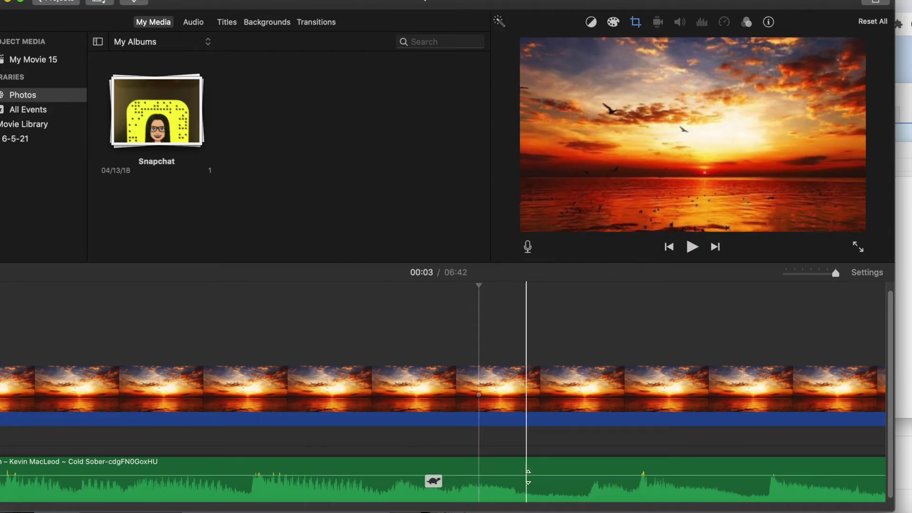
click(533, 487)
click(727, 22)
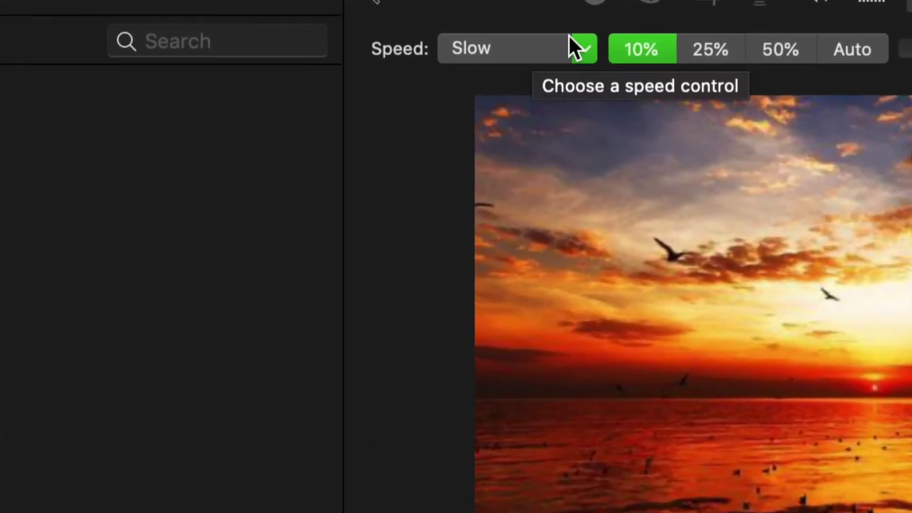
Switch the music clip's speed to Custom and replace 50% with 80%.
click(582, 43)
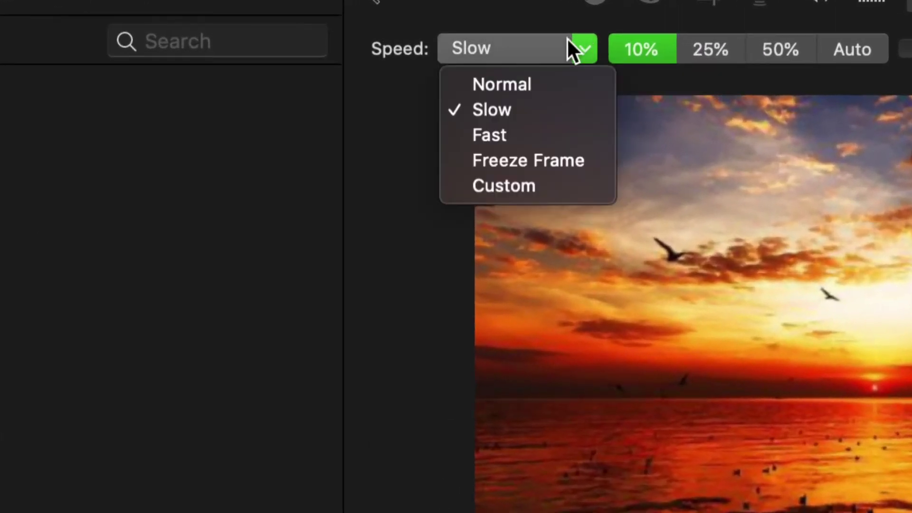
click(526, 185)
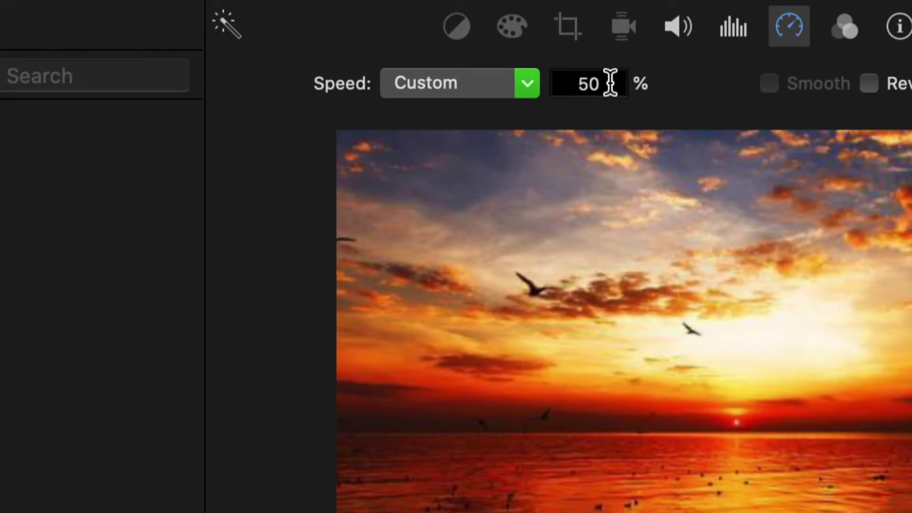
click(561, 81)
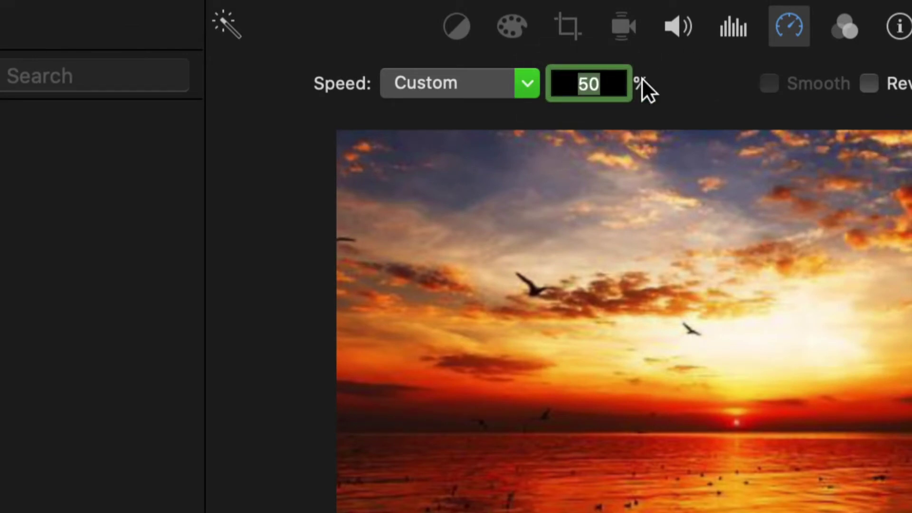
text(80)
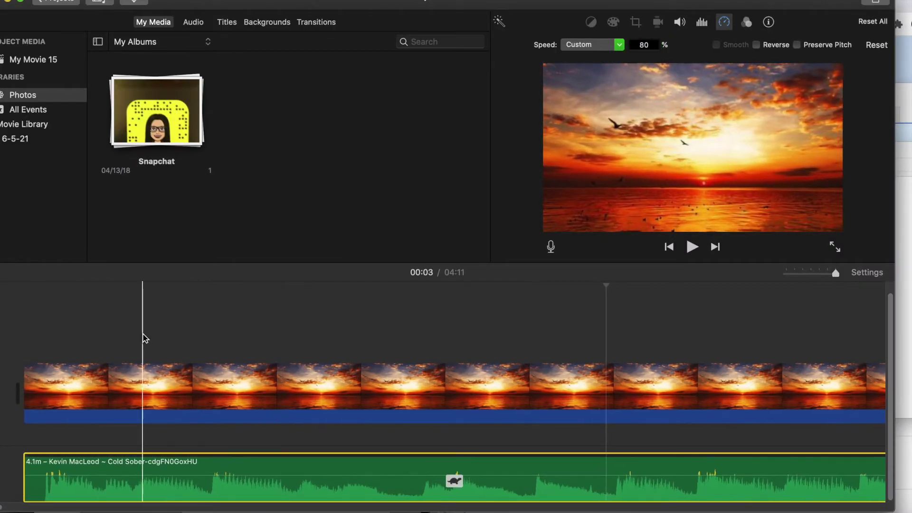
Preview the movie at 80% music speed, then reselect the clip's speed settings.
click(143, 337)
key(space)
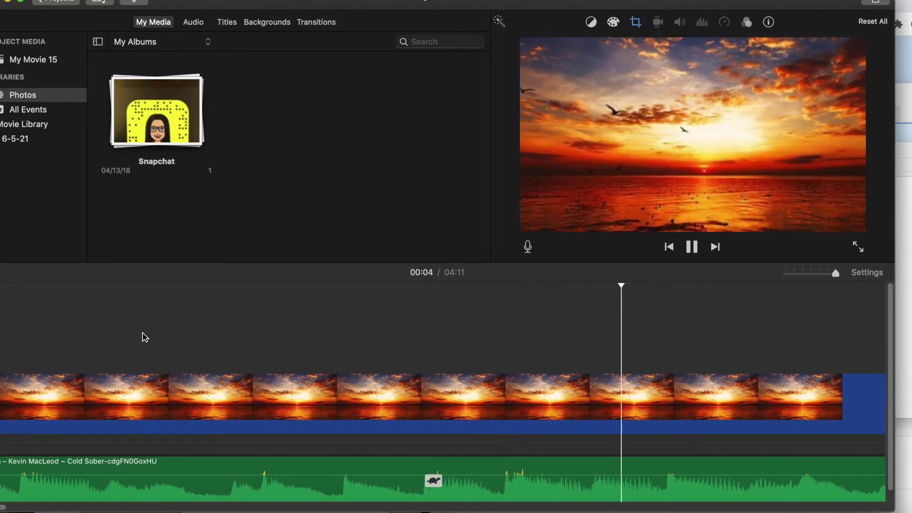
key(space)
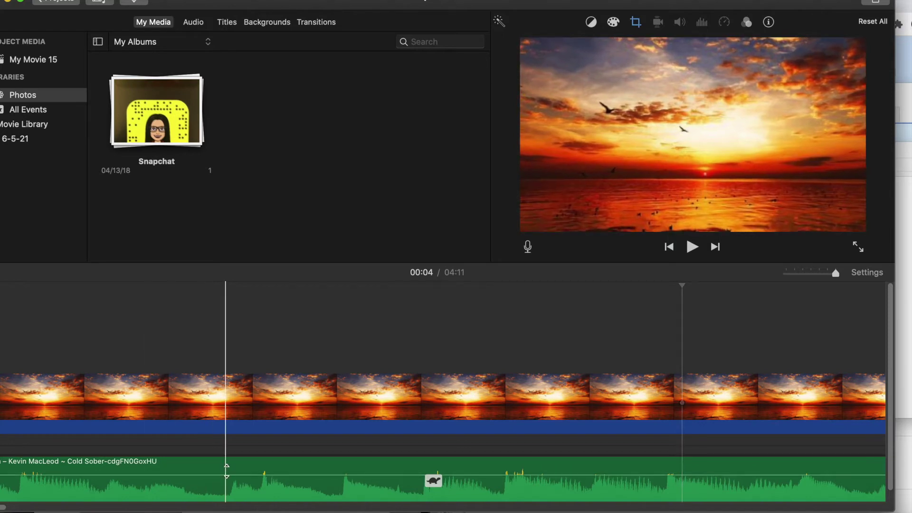
click(222, 470)
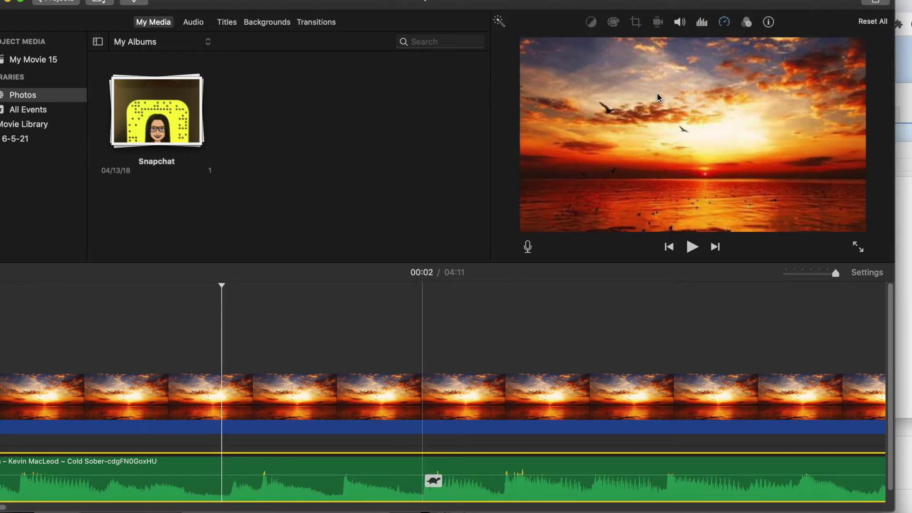
click(724, 24)
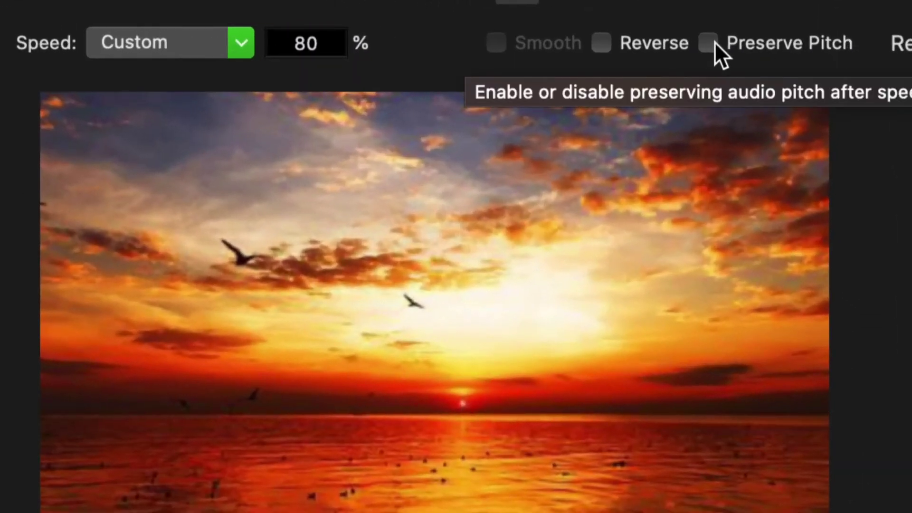
Turn on Preserve Pitch for the 80% music clip and preview it.
click(711, 41)
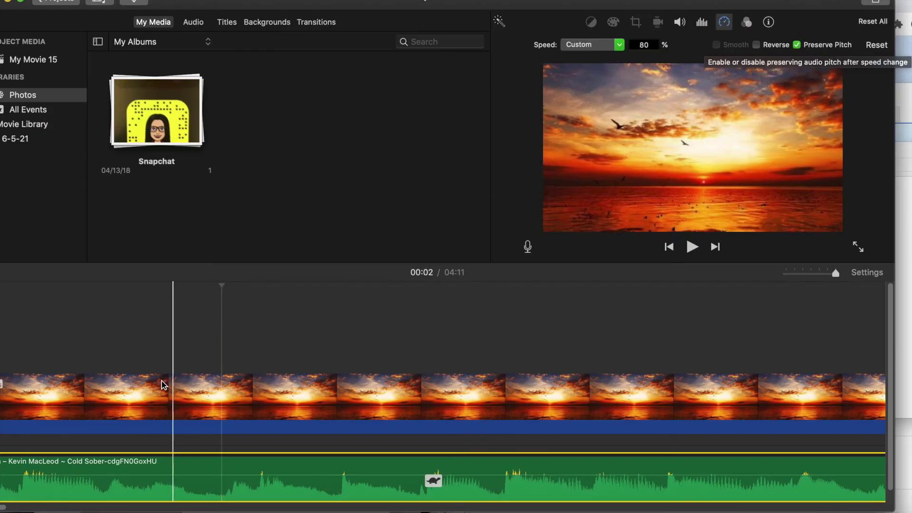
click(95, 362)
key(space)
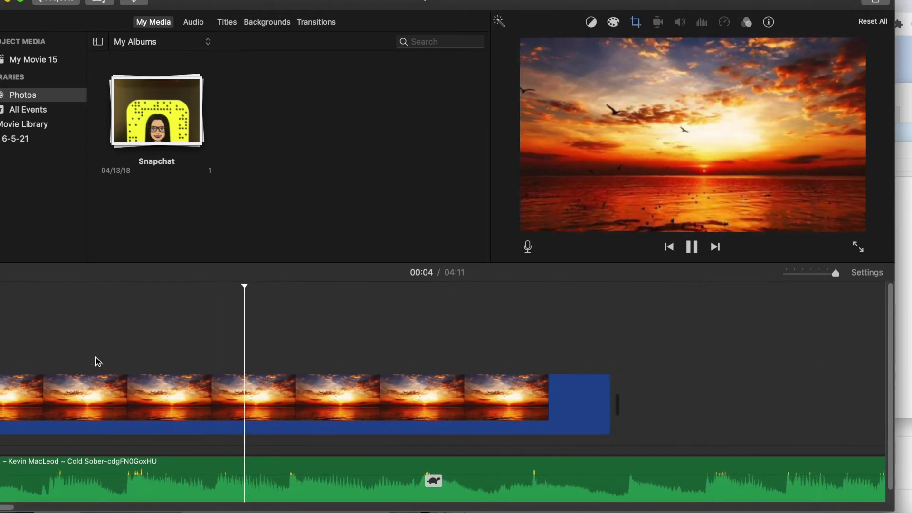
key(space)
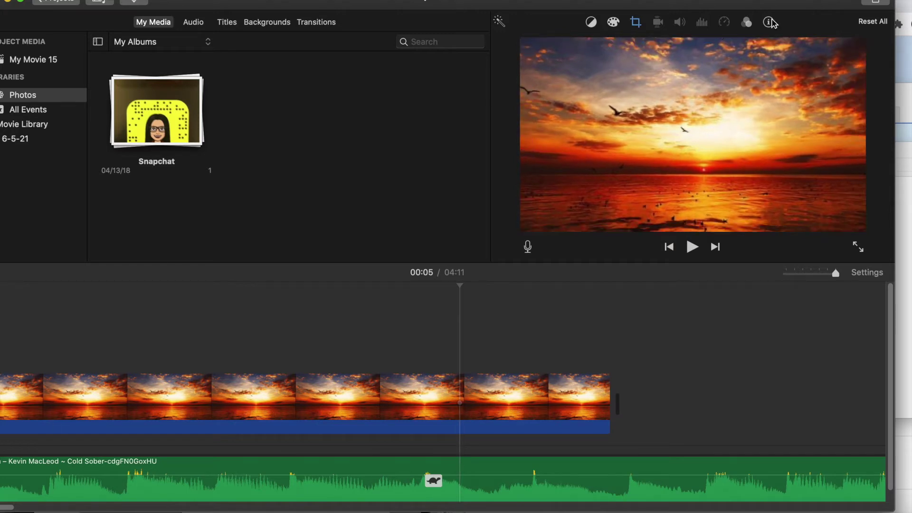
click(342, 494)
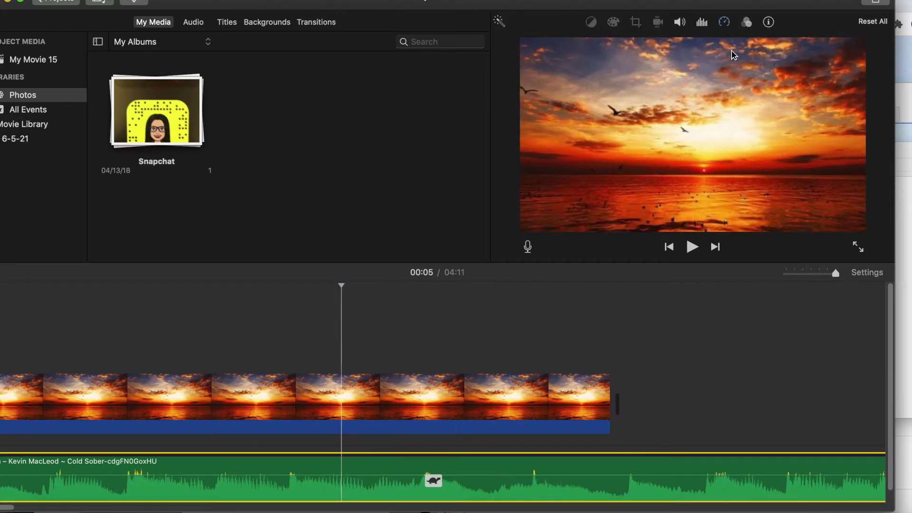
Replace the music clip's 80% custom speed value with 120 and apply it.
click(731, 23)
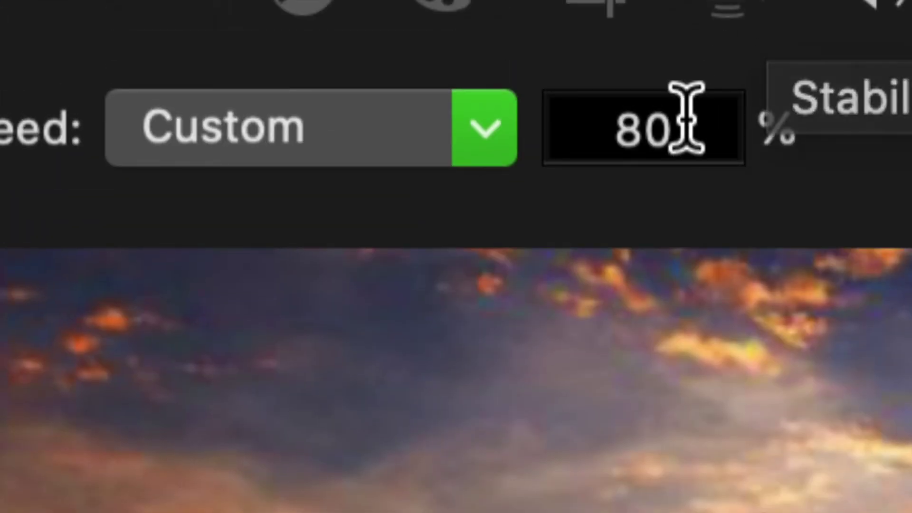
drag(686, 119, 588, 127)
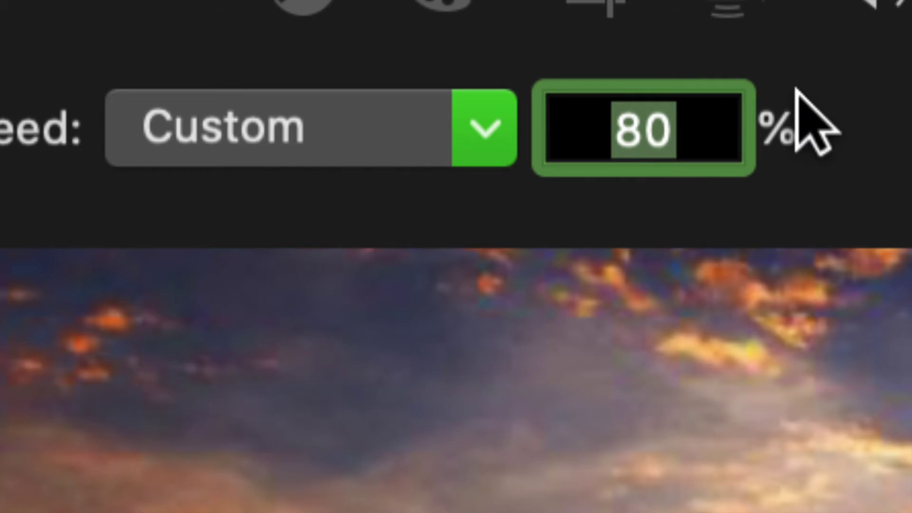
text(120)
key(Return)
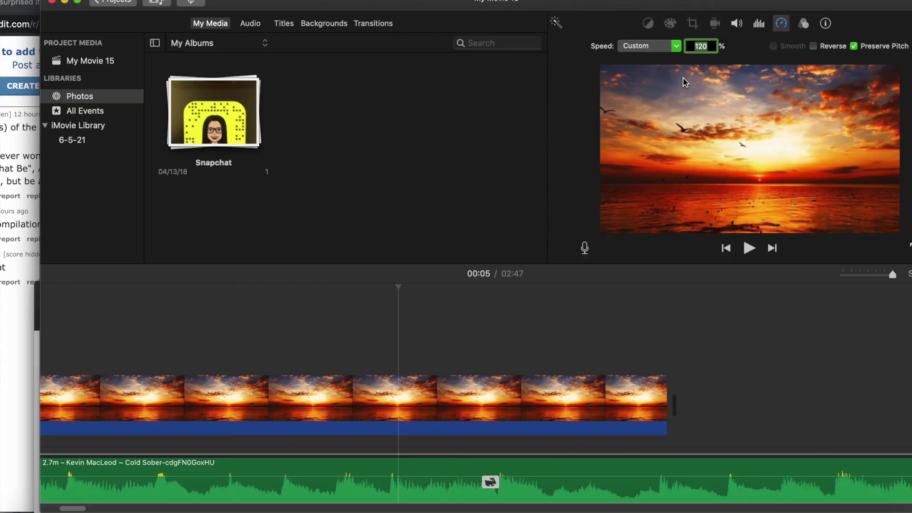
Zoom in and play the timeline from the start to review the sped-up clips.
key(super+equal)
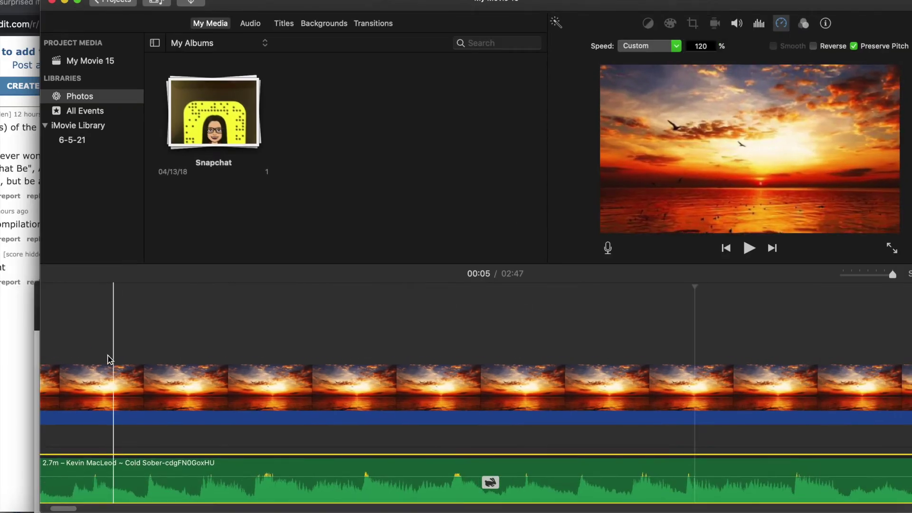
click(100, 354)
key(Home)
key(space)
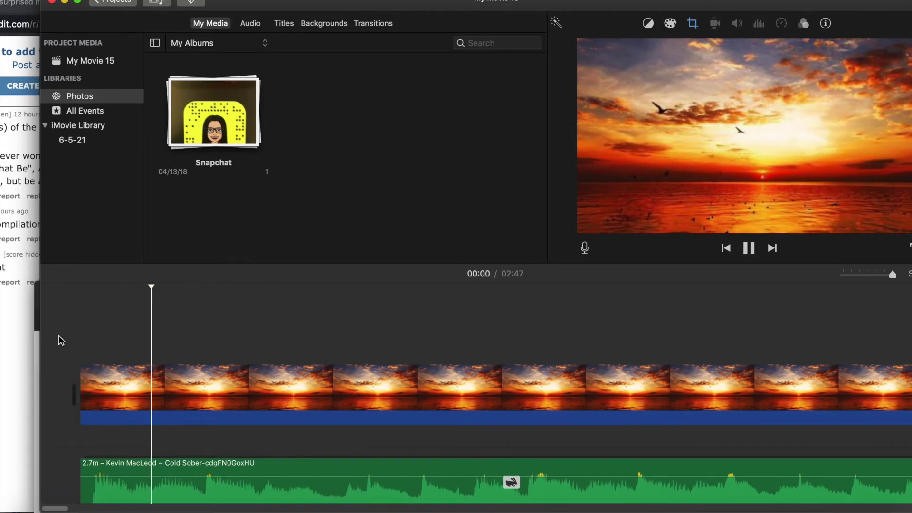
scroll(59, 340, right, 2)
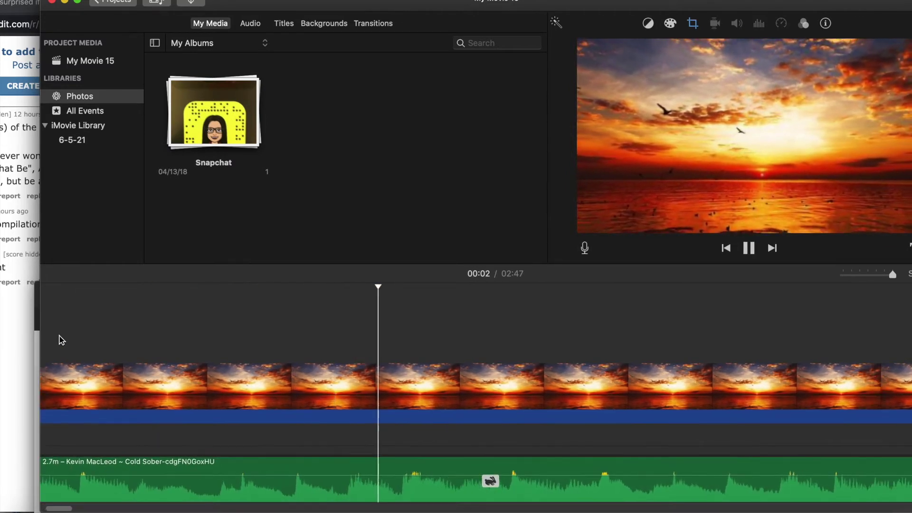
key(space)
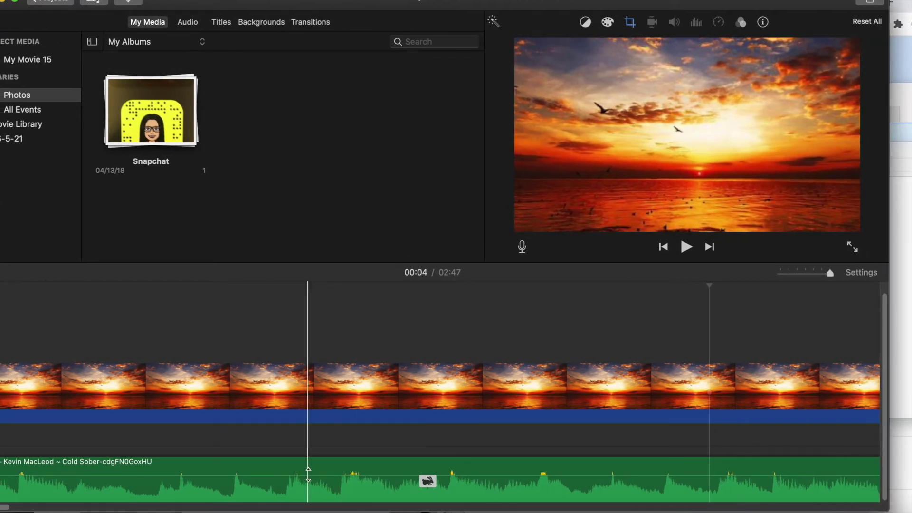
Delete the Cold Sober music track and the sunset video clip from the timeline.
key(super+minus)
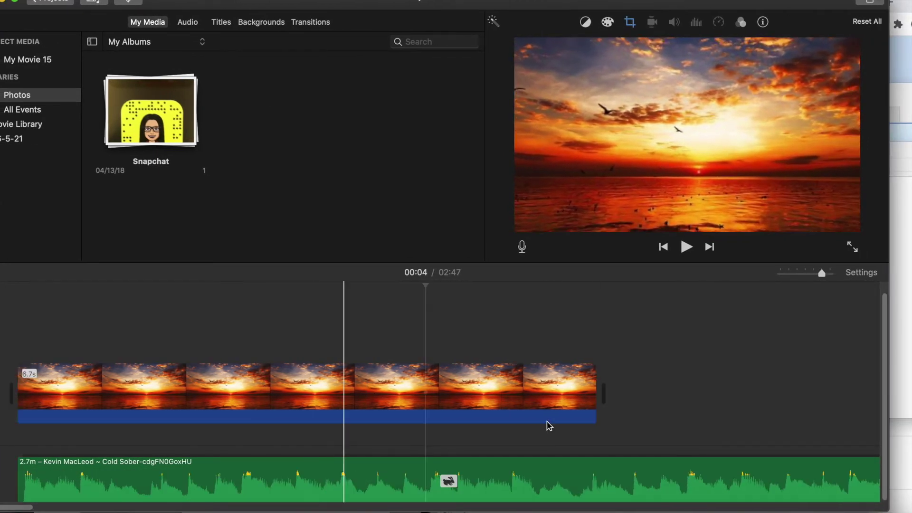
click(173, 490)
right_click(158, 496)
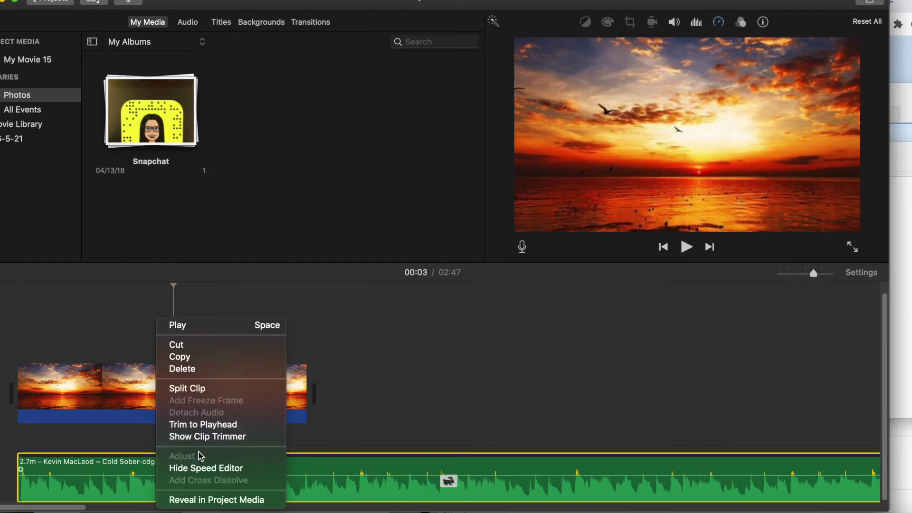
click(207, 371)
right_click(87, 397)
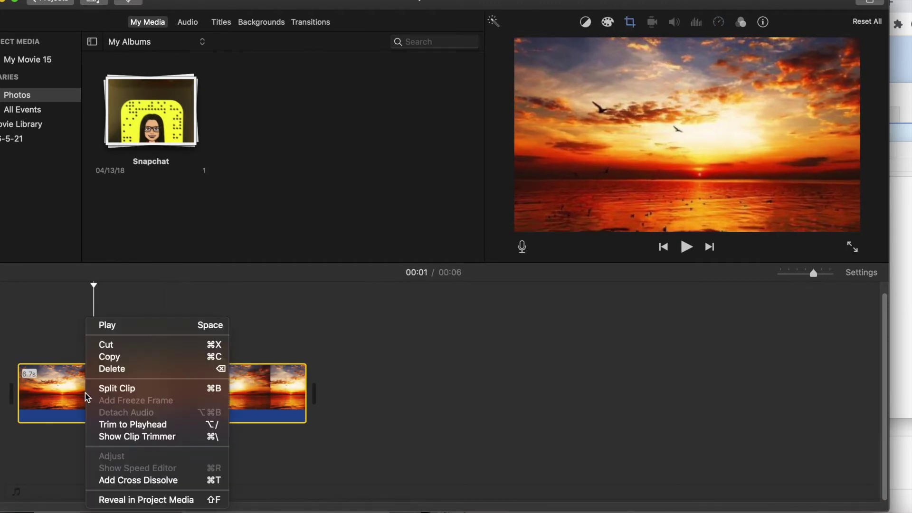
click(117, 370)
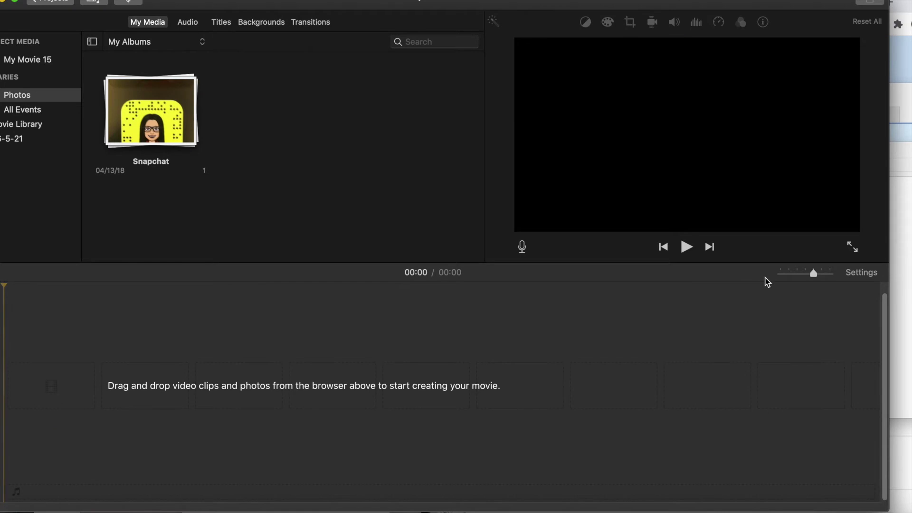
key(super+Tab)
Drag examplevideo.mp4 from the mysong folder into the empty timeline and select the clip.
click(666, 243)
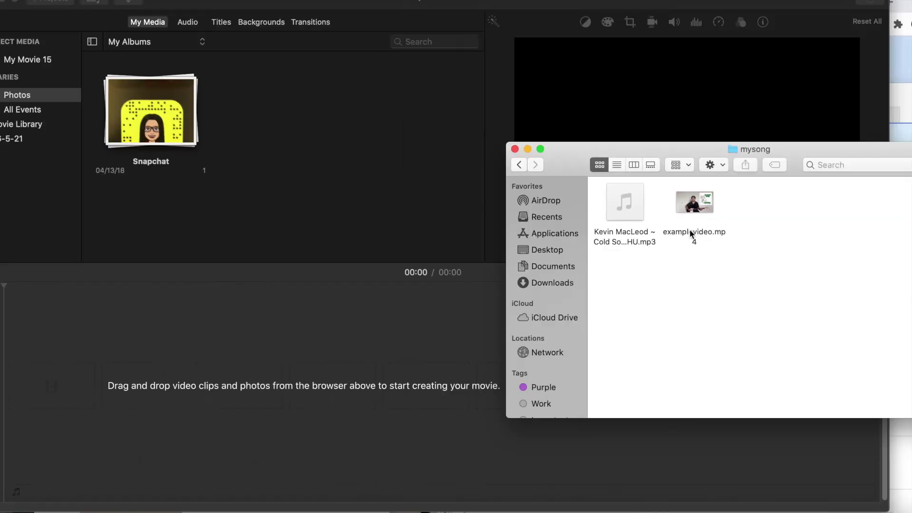
drag(687, 230, 70, 376)
click(70, 380)
click(21, 366)
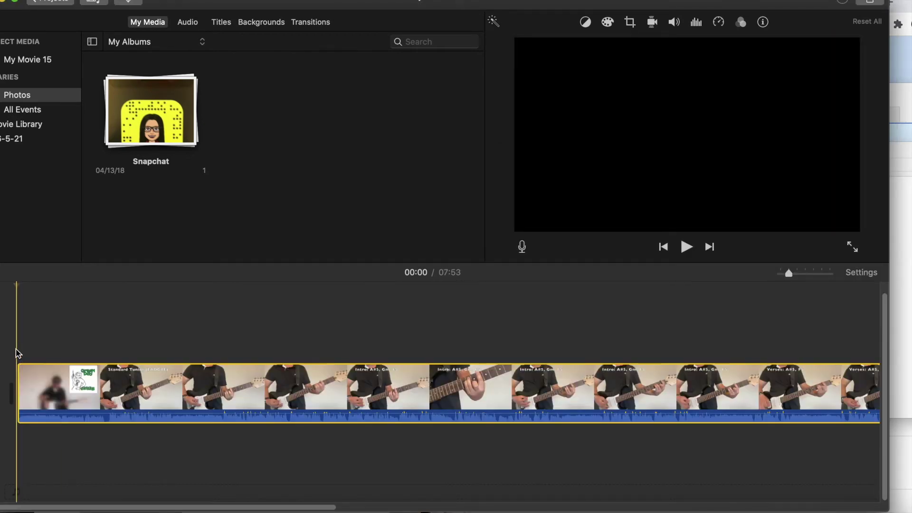
click(17, 354)
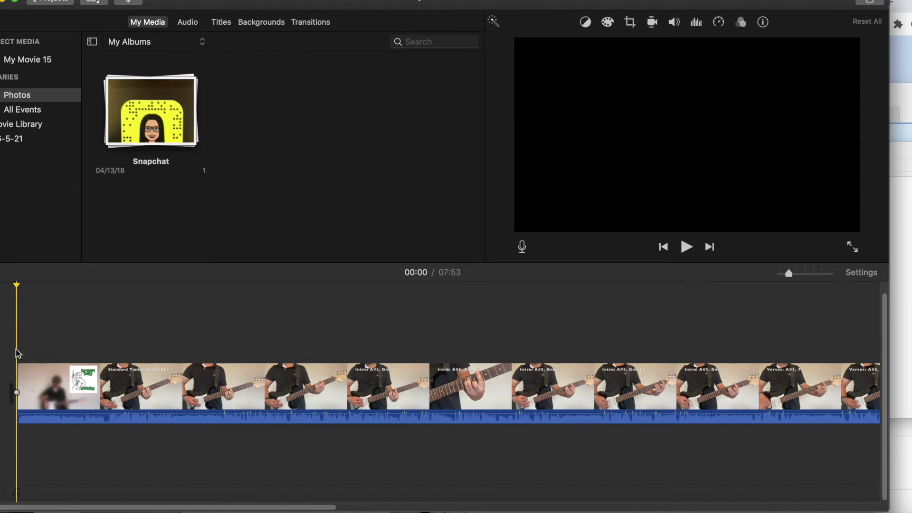
key(space)
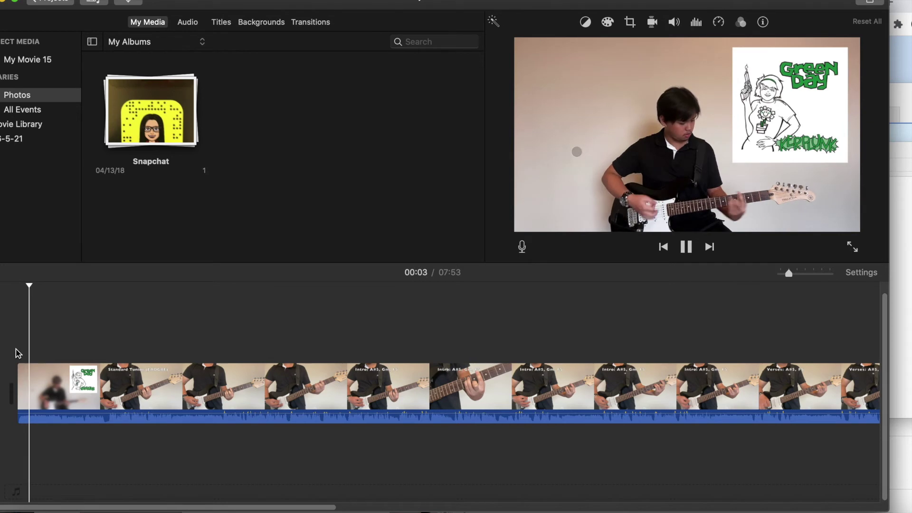
key(space)
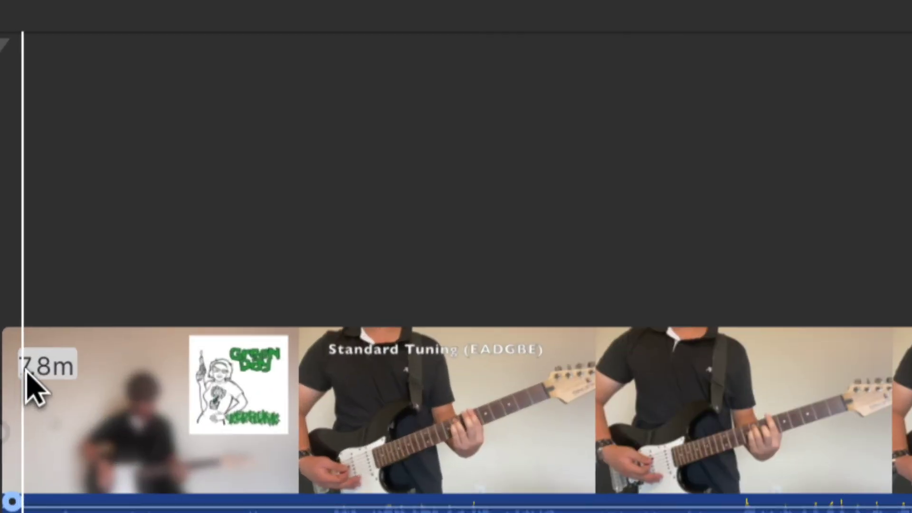
click(25, 383)
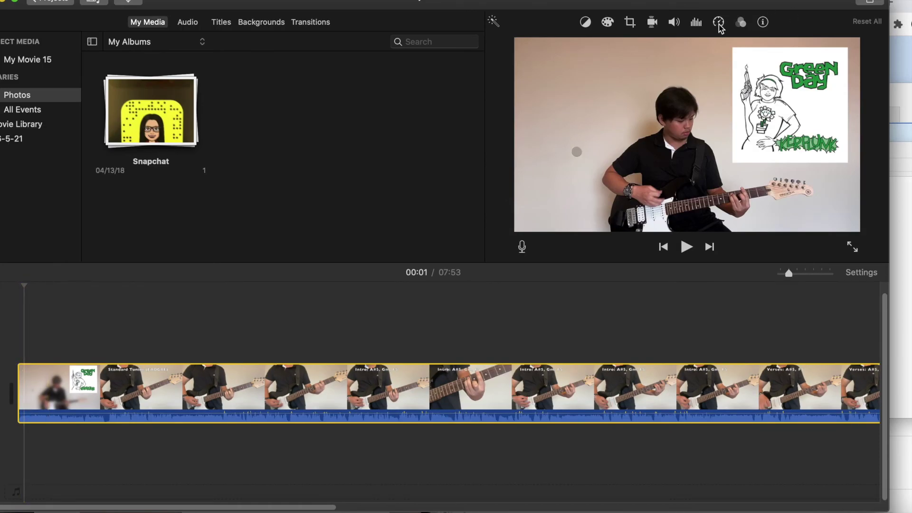
Give the guitar clip a Custom speed of 130%.
click(719, 24)
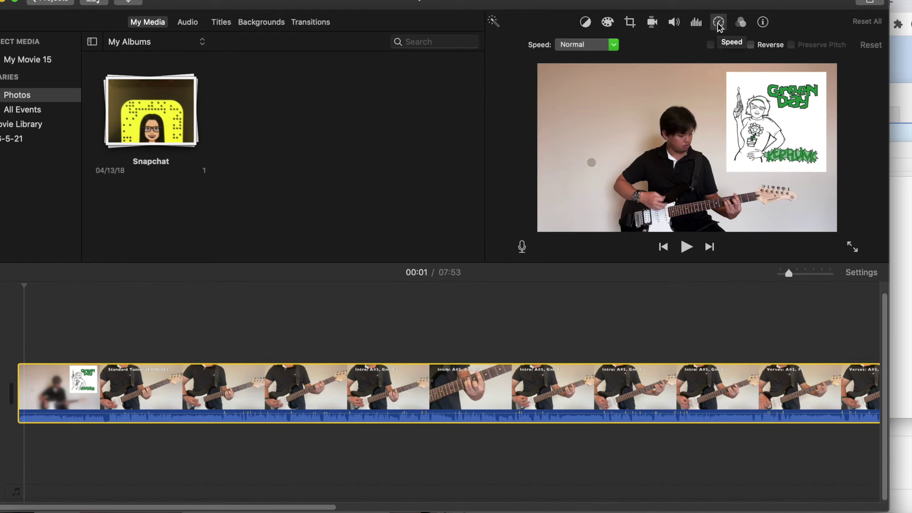
click(613, 46)
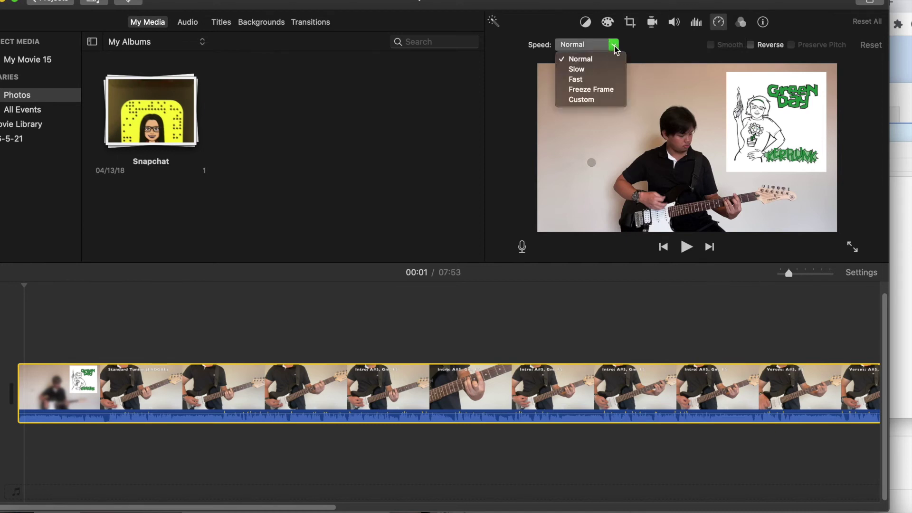
click(599, 99)
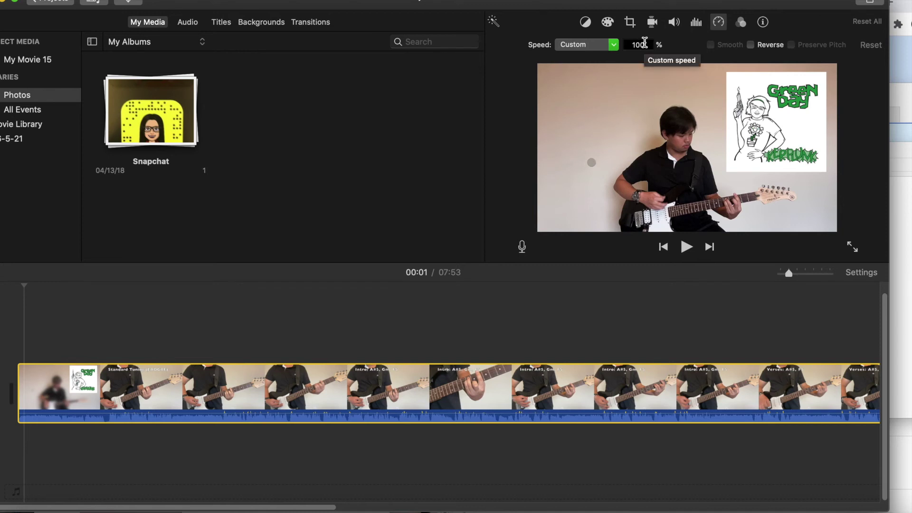
click(648, 43)
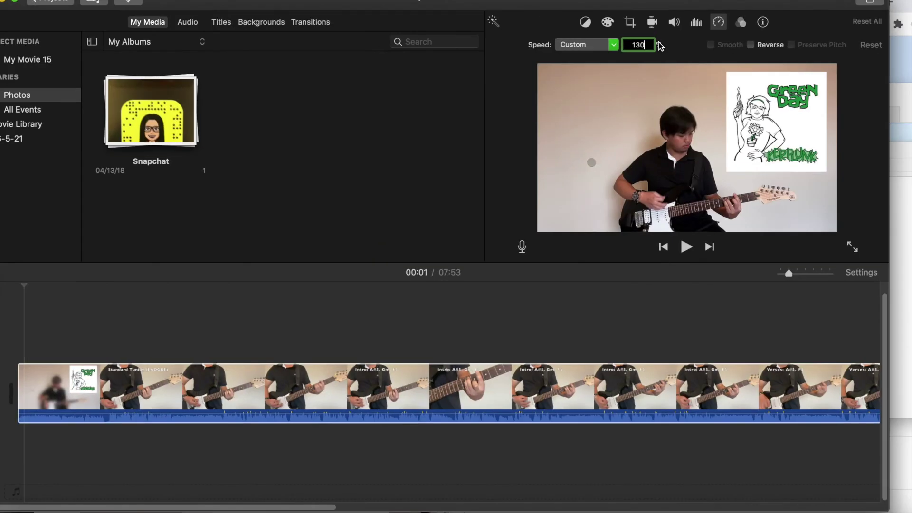
key(Return)
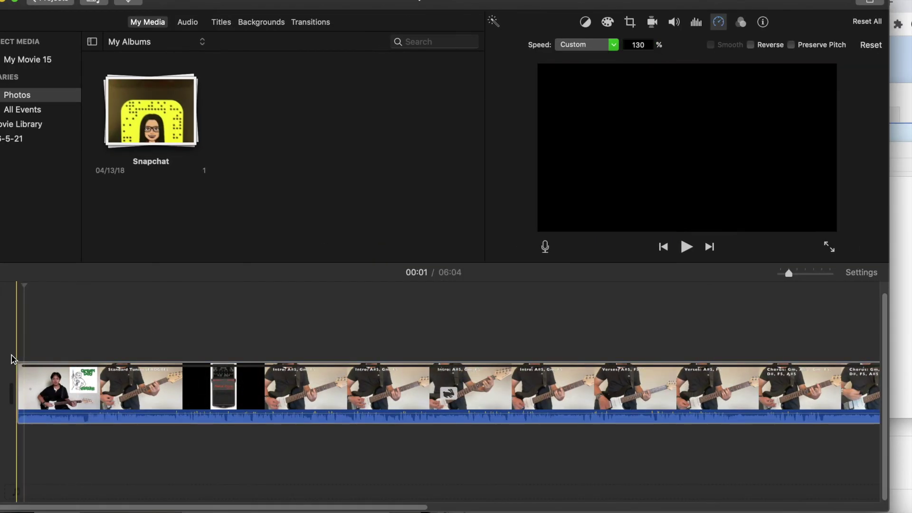
Preview the 130%-speed guitar clip from the start, then reselect it.
click(14, 356)
key(space)
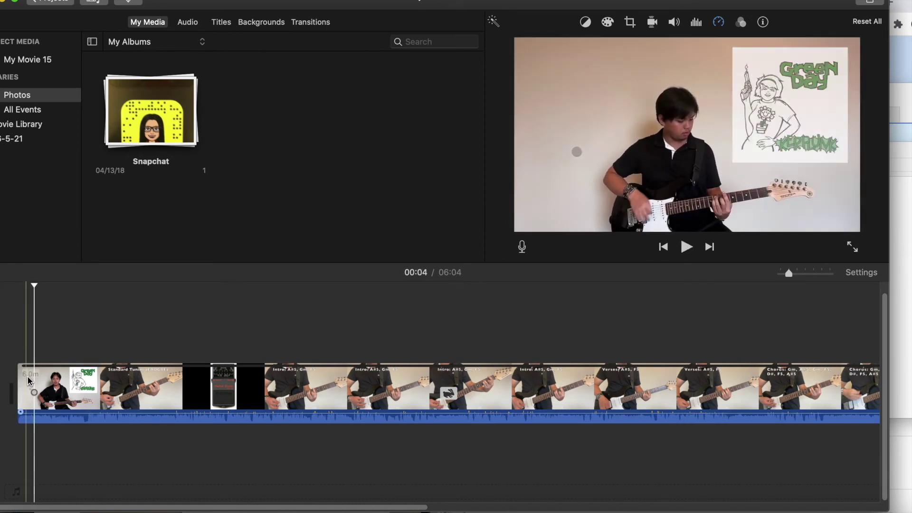
click(28, 377)
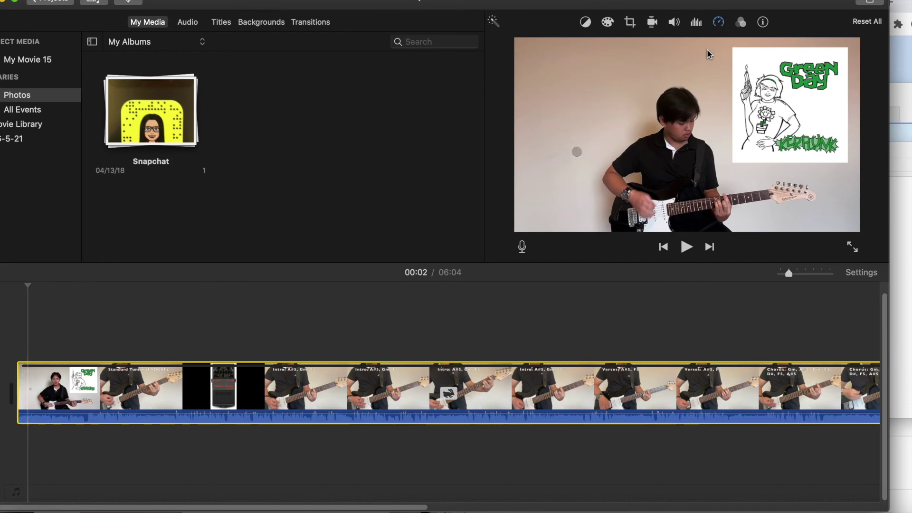
Enable Preserve Pitch on the guitar clip and play it back.
click(719, 22)
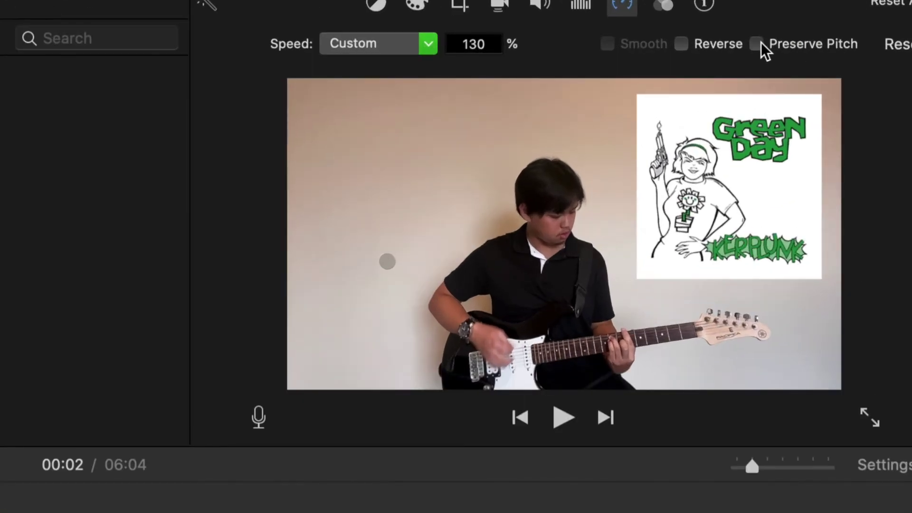
click(758, 43)
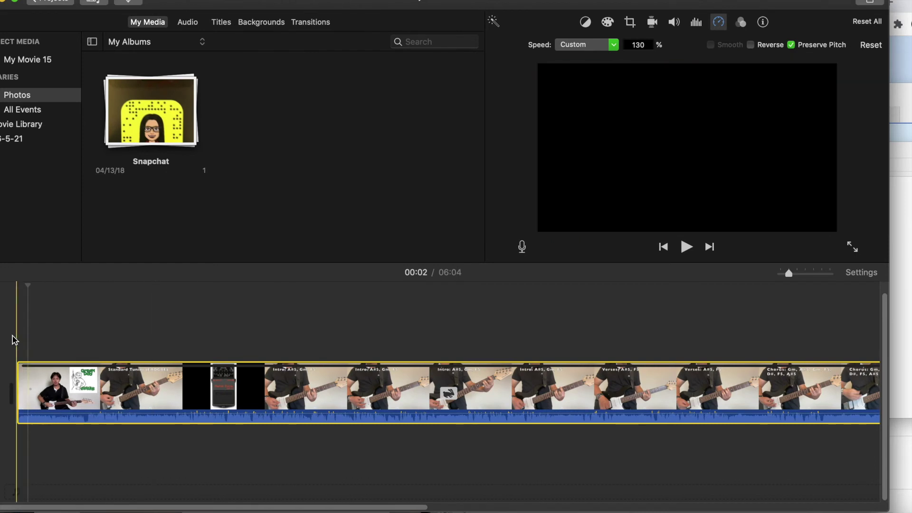
click(14, 339)
key(space)
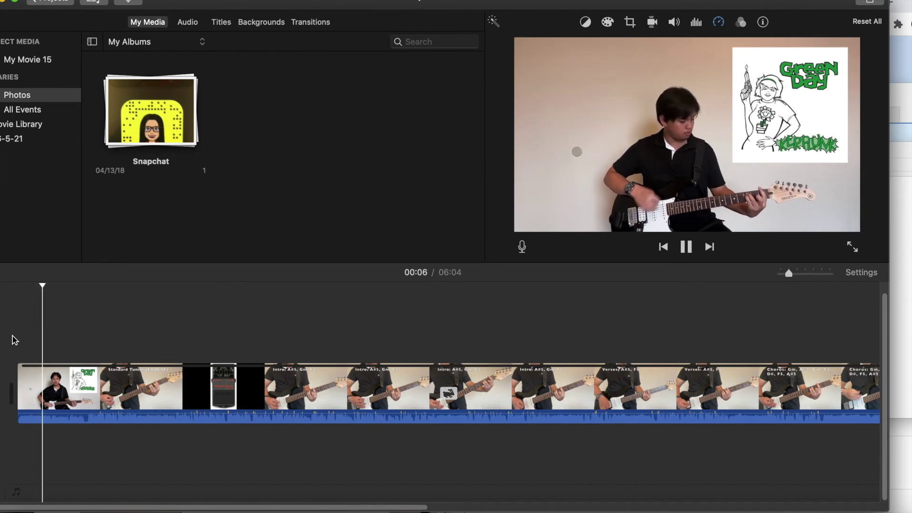
key(space)
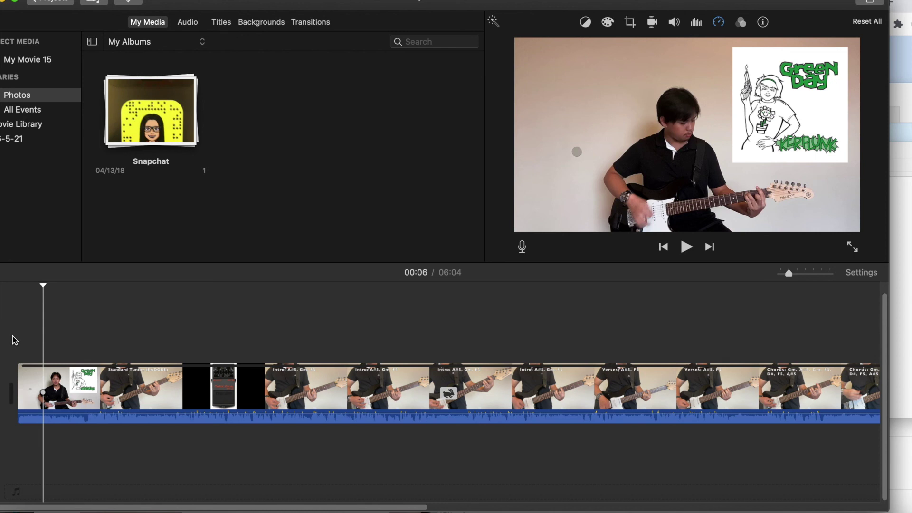
click(14, 337)
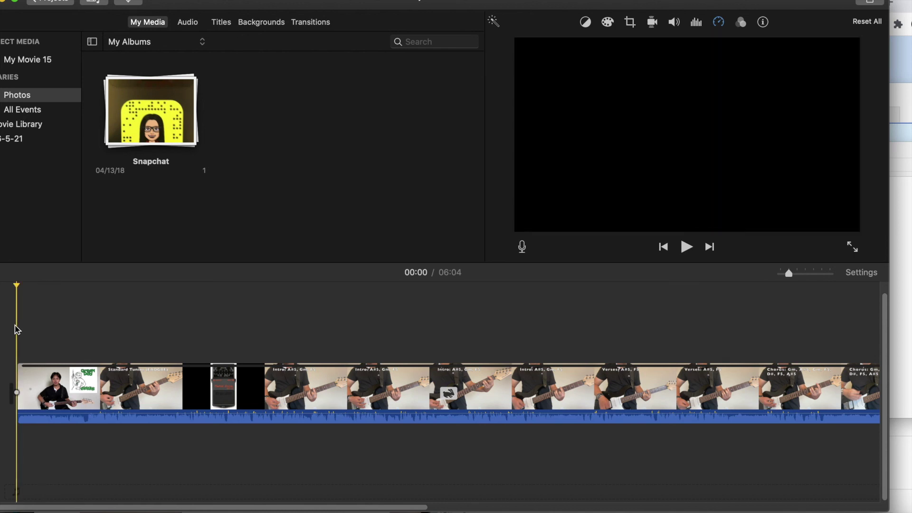